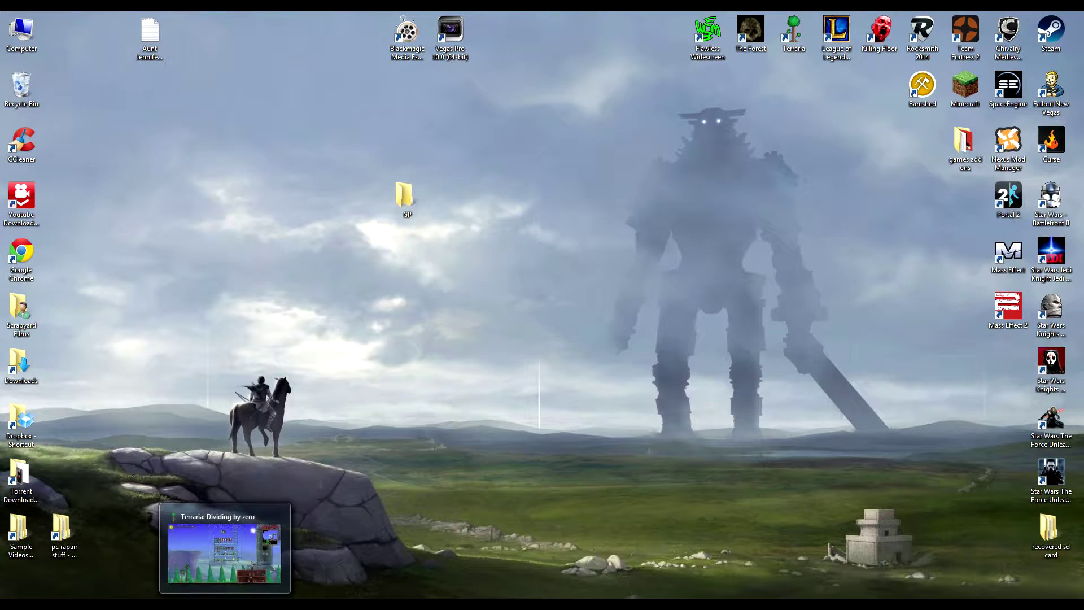
Step: Bring up the router's port forwarding list and inspect the Terraria rule for ports 7776:7778
key(alt+Tab)
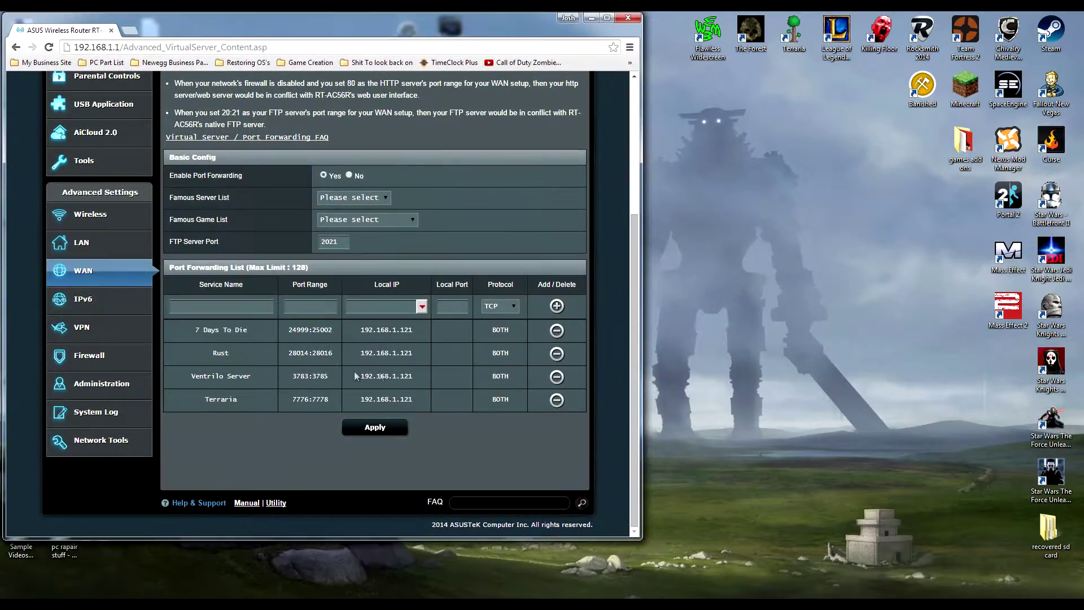
scroll(356, 210, up, 4)
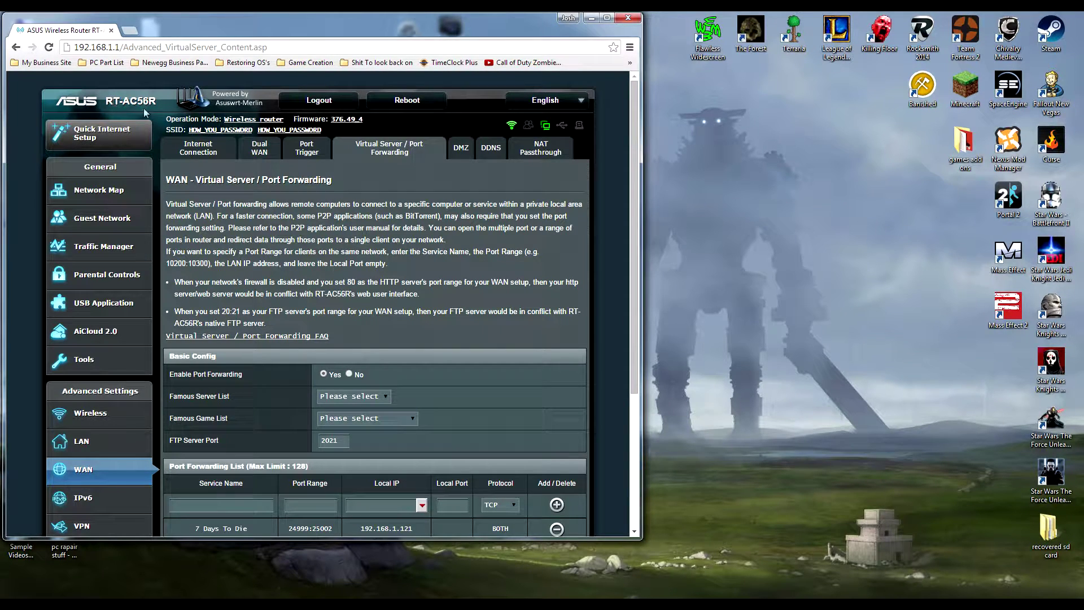
scroll(379, 317, down, 4)
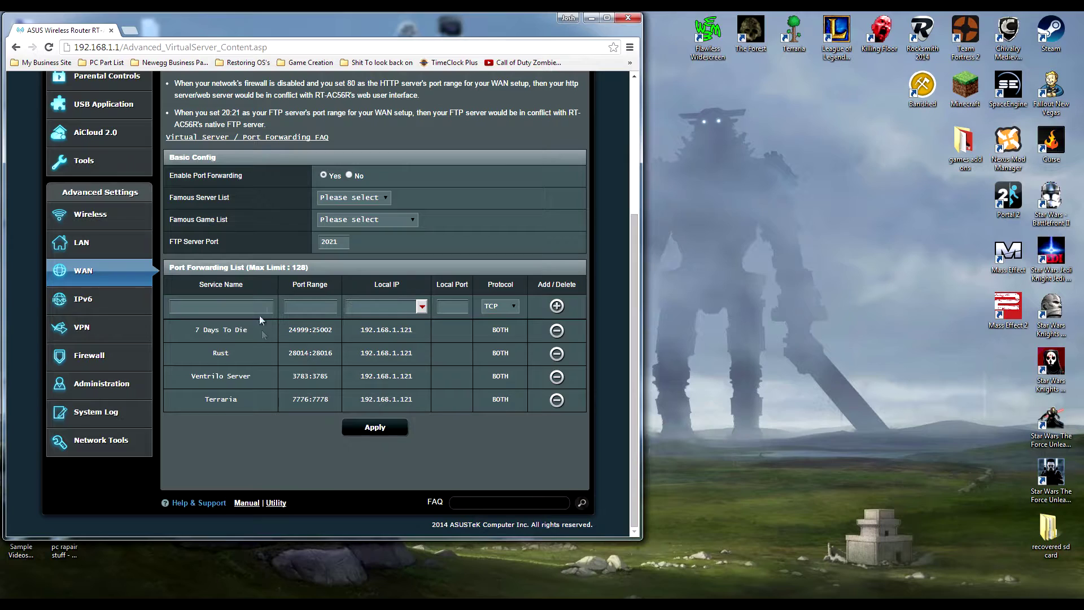
drag(204, 398, 240, 401)
drag(310, 400, 312, 398)
click(310, 398)
drag(204, 399, 328, 400)
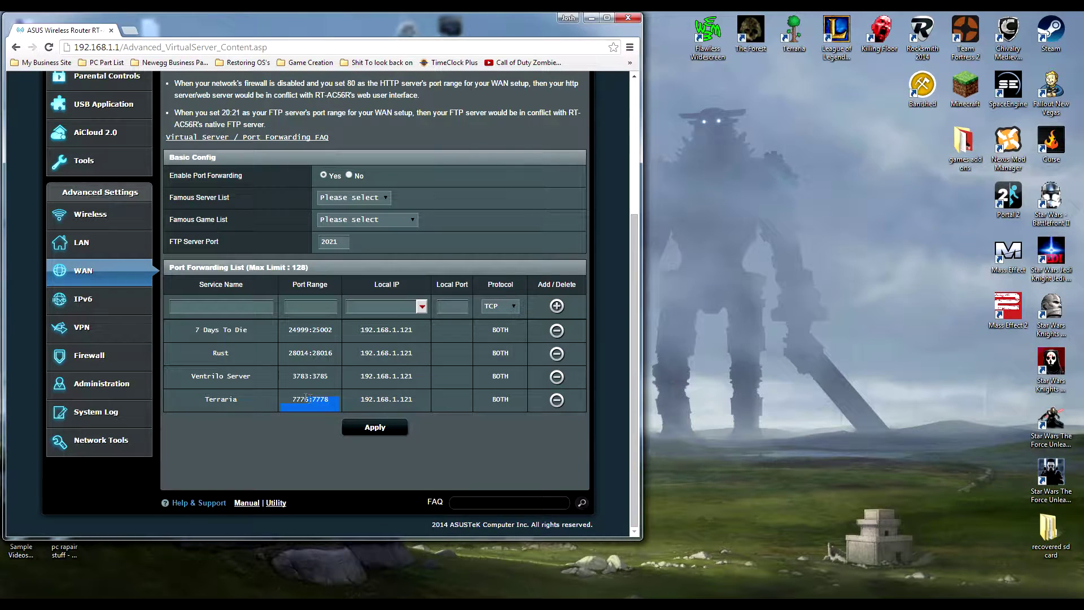
click(307, 398)
Step: Open the Local IP list and close it without choosing, then return to the port checker
click(422, 307)
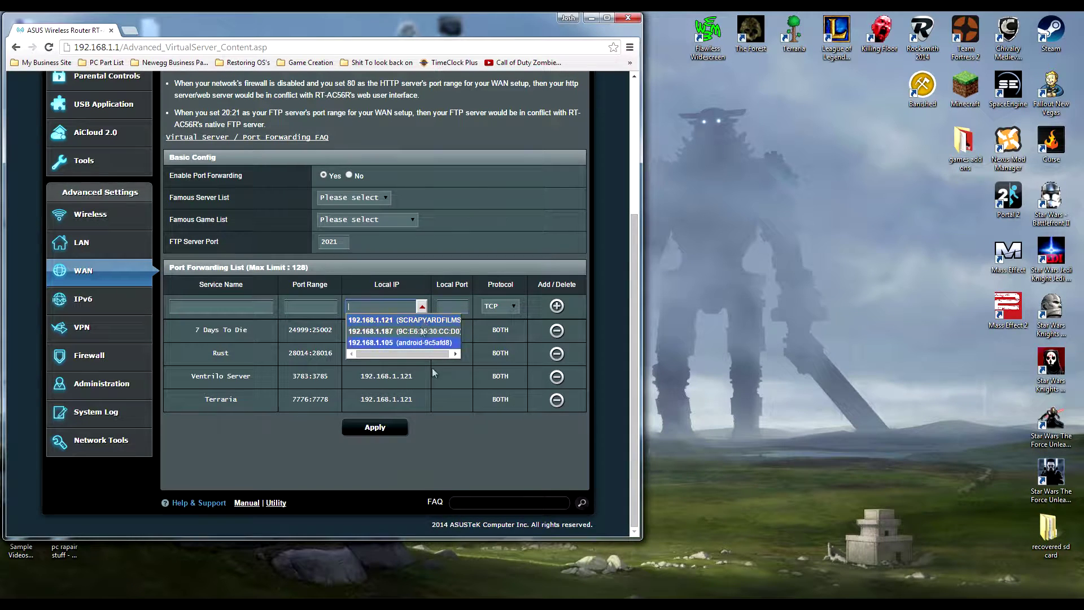
click(521, 444)
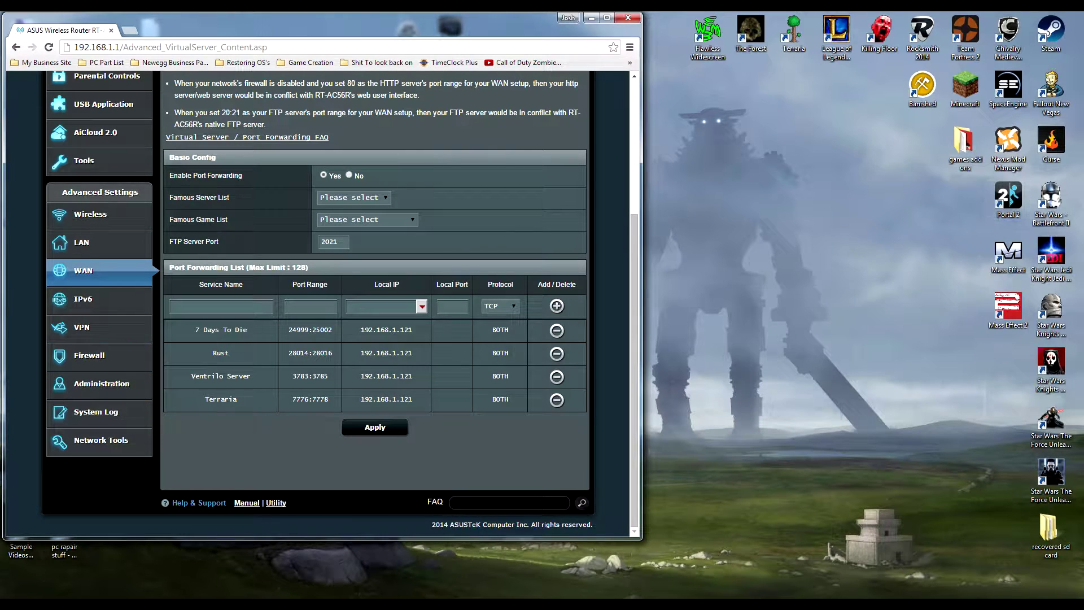
key(alt+Tab)
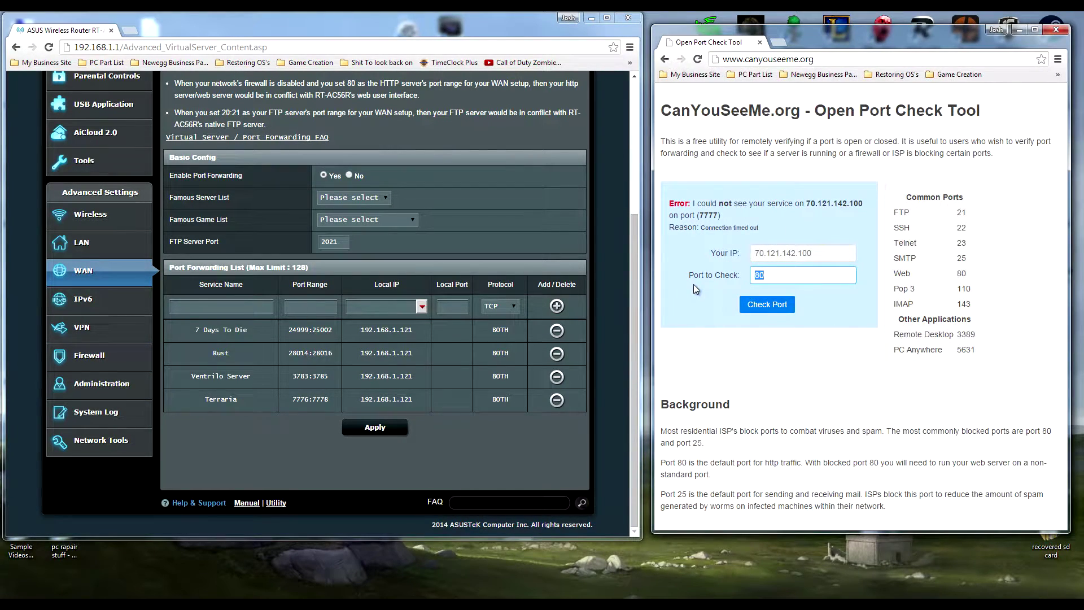
Step: Check port 7777 on CanYouSeeMe.org and confirm it reports success and isn't blocked
text(7777)
click(768, 305)
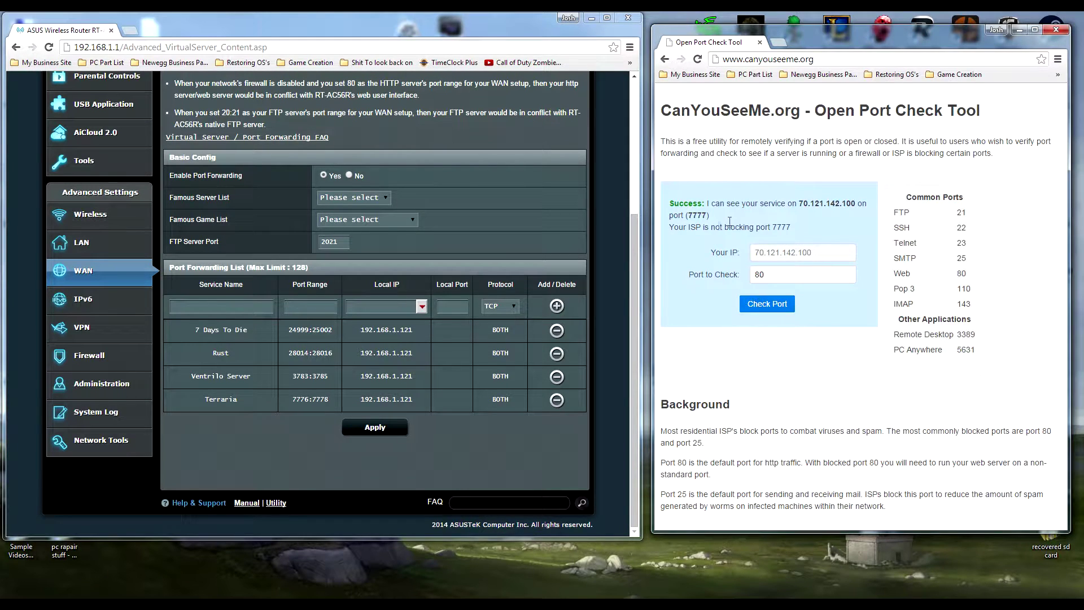
drag(678, 227, 801, 233)
click(786, 227)
Step: Save and exit the Terraria world to the main menu
key(alt+Tab)
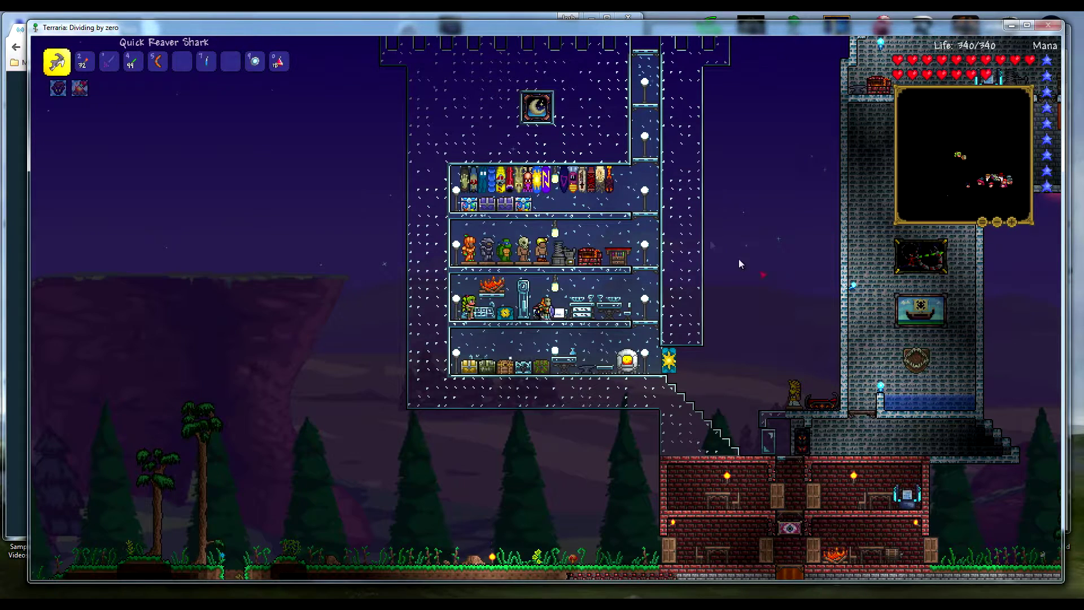
key(Escape)
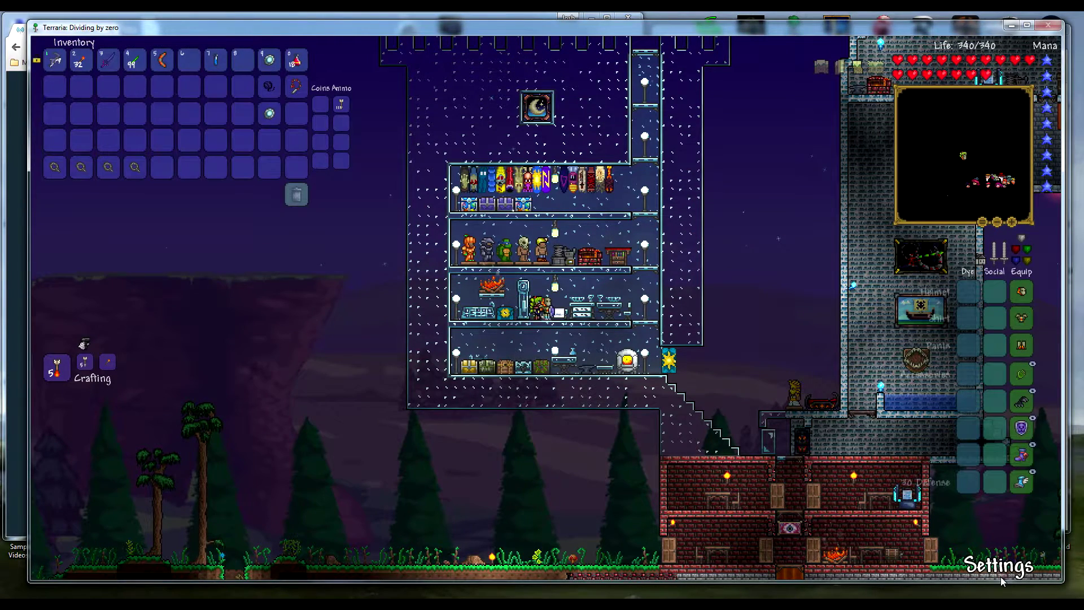
click(1001, 576)
click(475, 412)
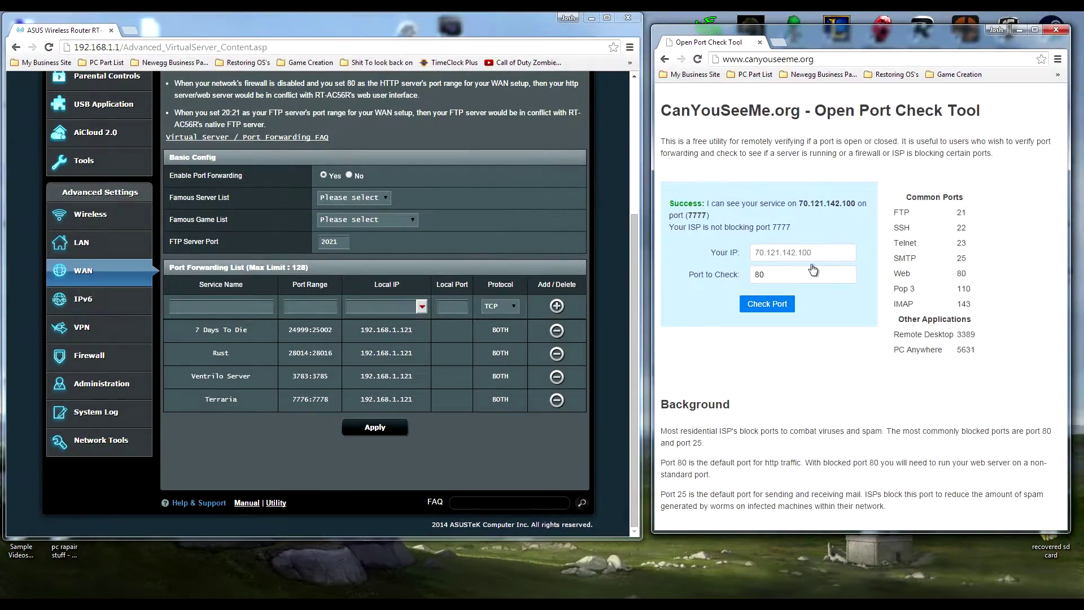
Step: Re-check port 7777, note the connection-timeout error, and look over the router's Ventrilo Server rule
key(ctrl+a)
text(7777)
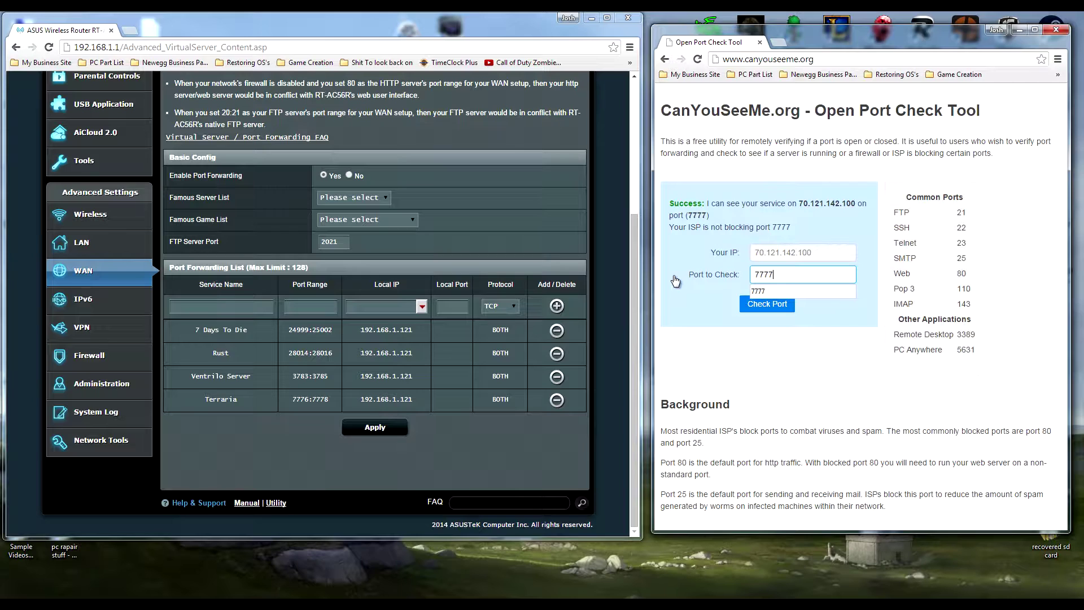
click(757, 305)
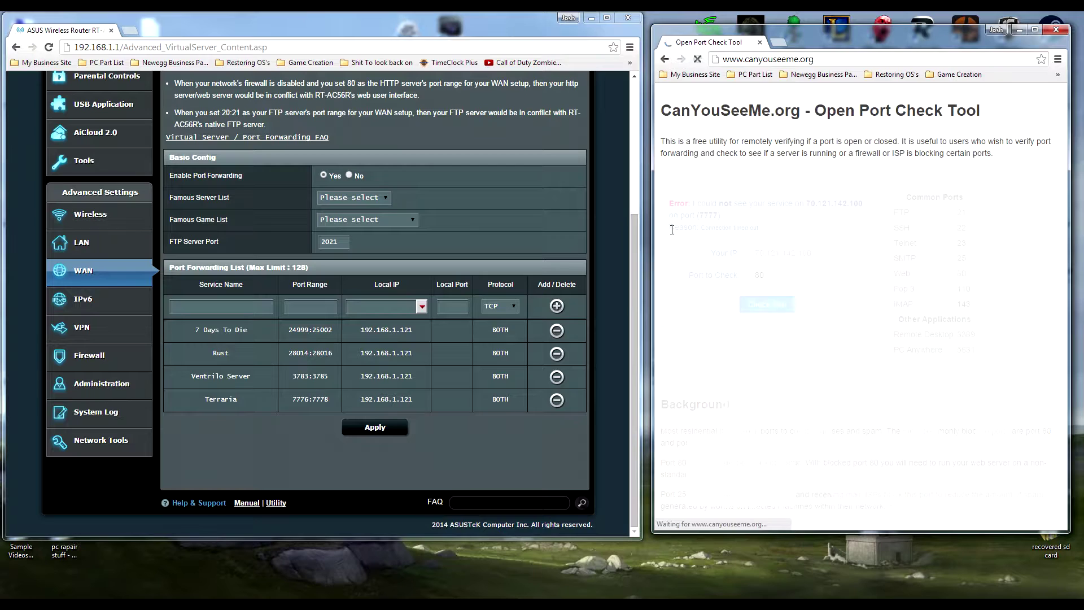
drag(676, 228, 767, 236)
click(742, 254)
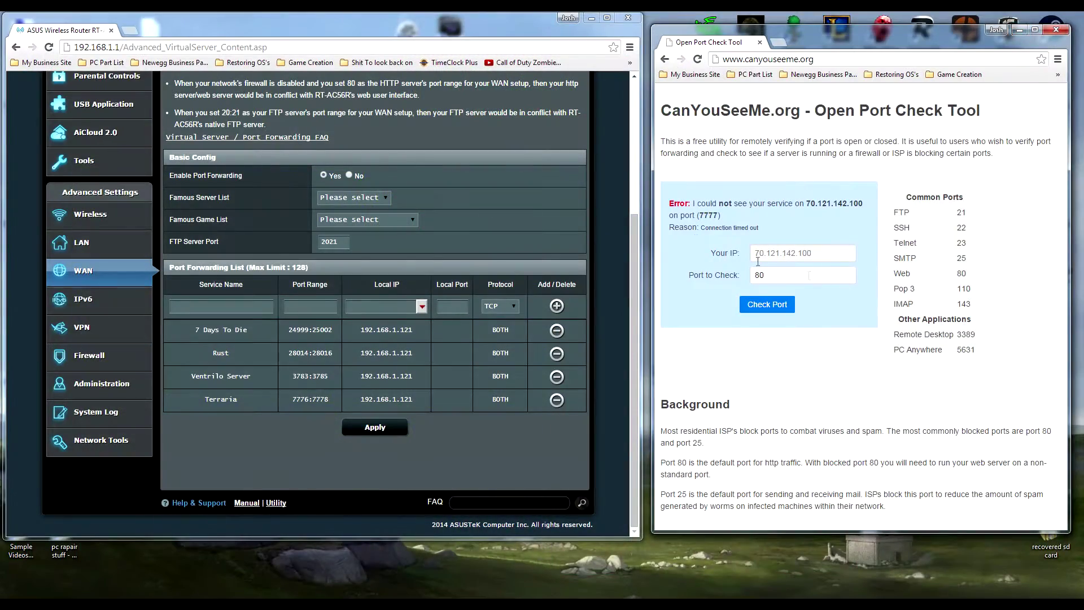
drag(206, 376, 260, 369)
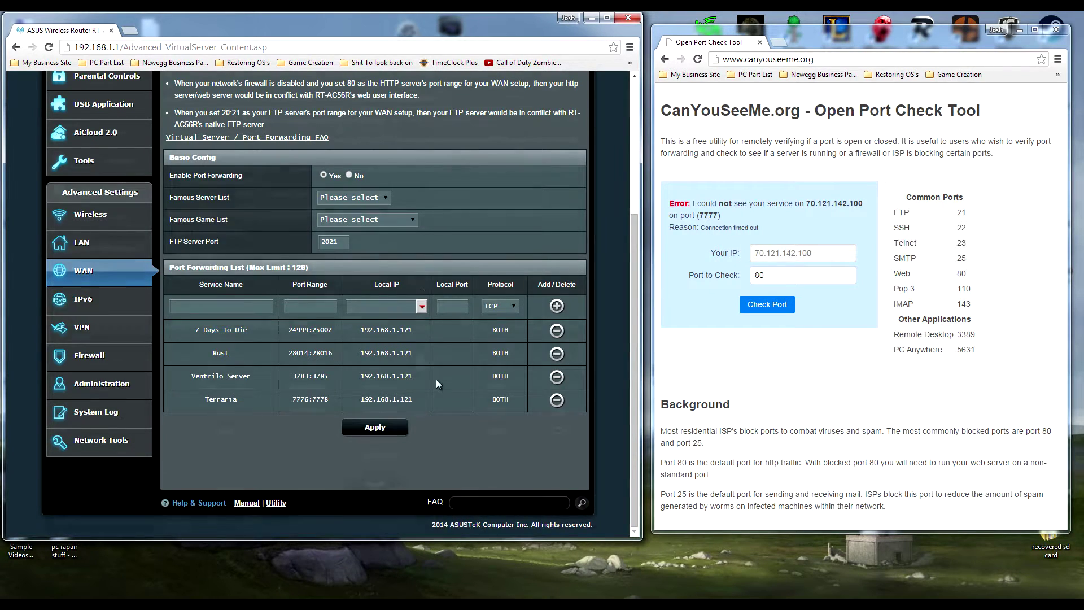
scroll(436, 378, up, 4)
Step: Set Enable Port Forwarding to No and apply it, leaving all four rules listed
click(350, 374)
scroll(396, 355, down, 3)
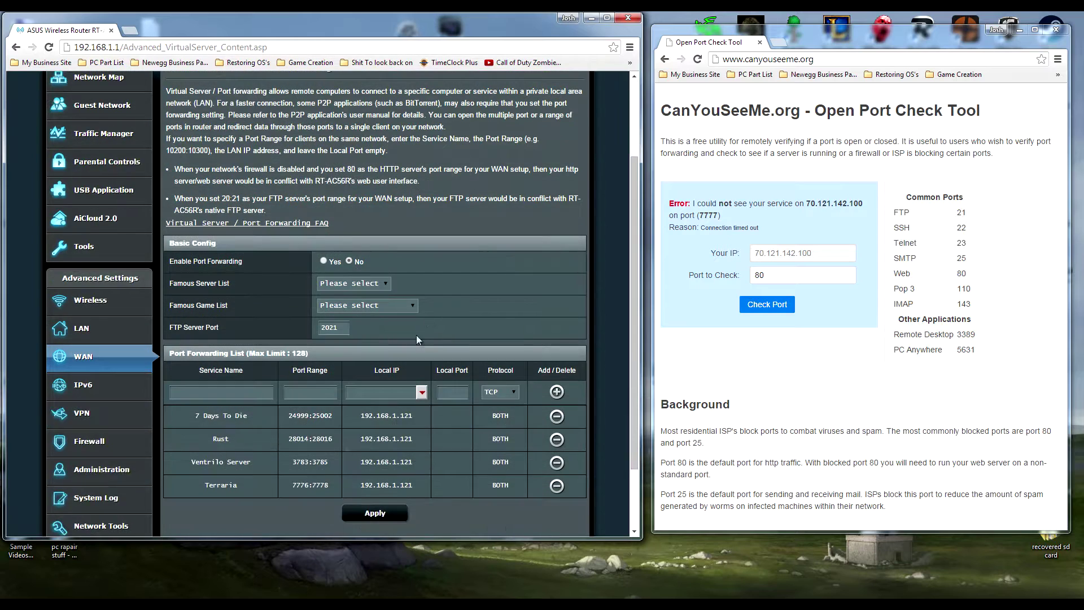
click(379, 513)
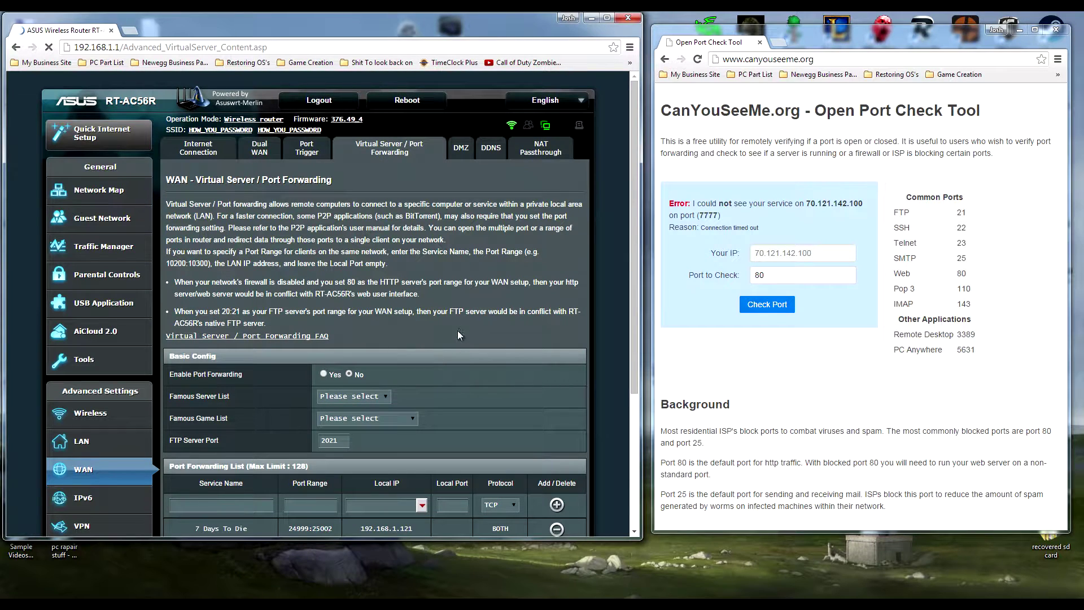
scroll(417, 291, down, 2)
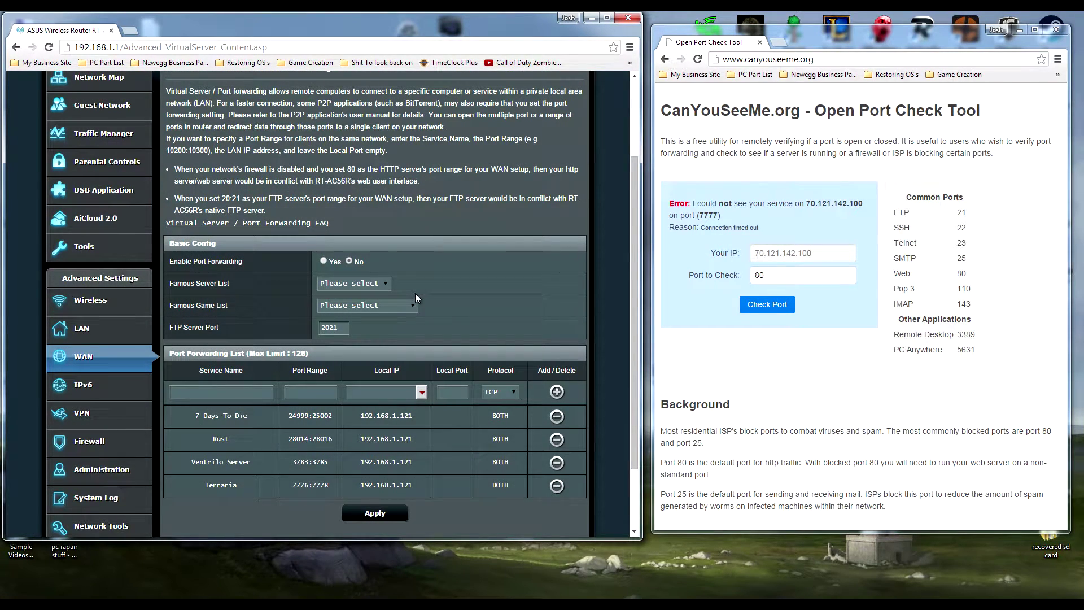
Step: Set Enable Firewall to No on the router's Firewall page and apply the change
click(120, 448)
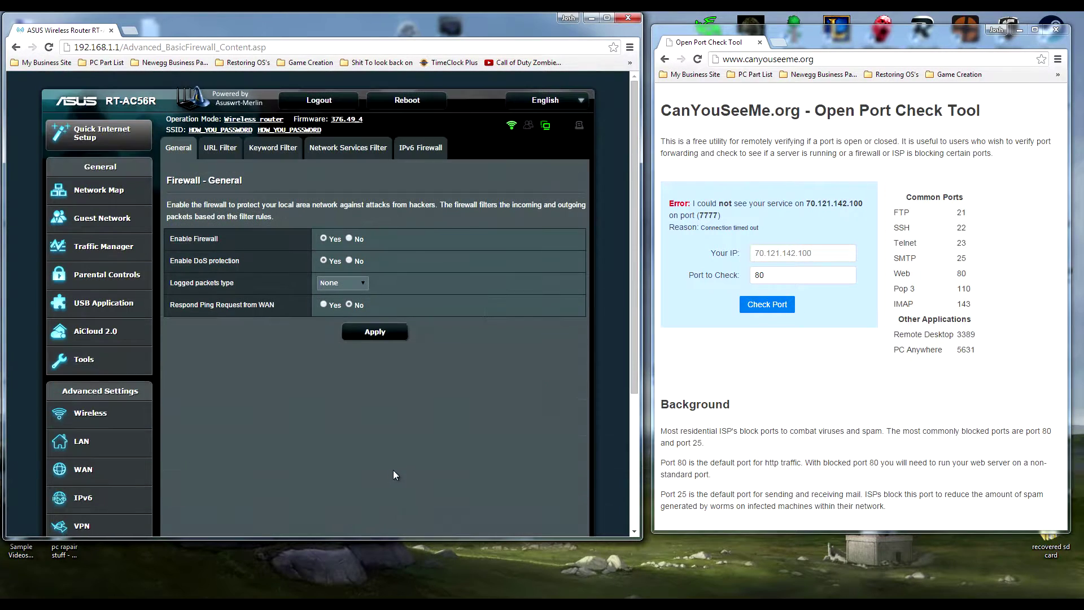
click(349, 238)
click(364, 334)
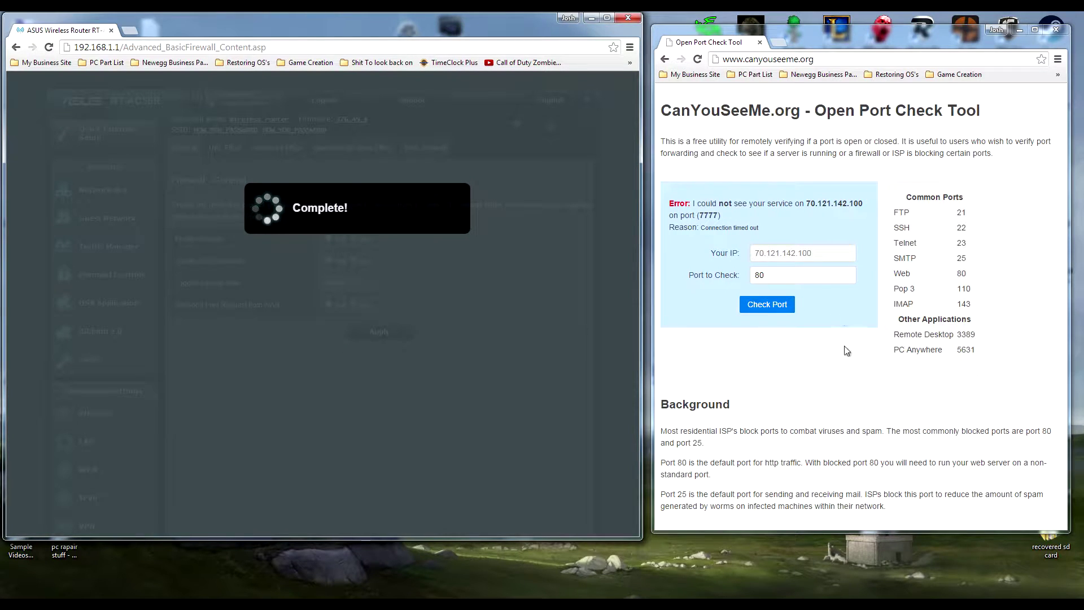
double_click(801, 280)
text(7777)
drag(689, 405, 696, 406)
click(767, 305)
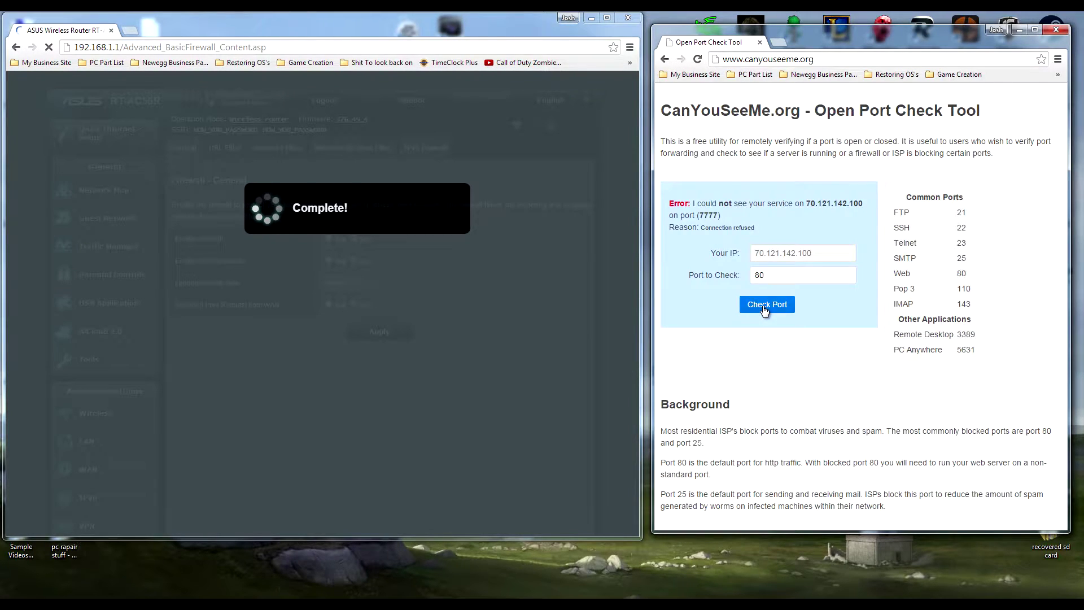
mouse_move(716, 228)
mouse_down()
mouse_move(737, 235)
mouse_move(716, 237)
mouse_up()
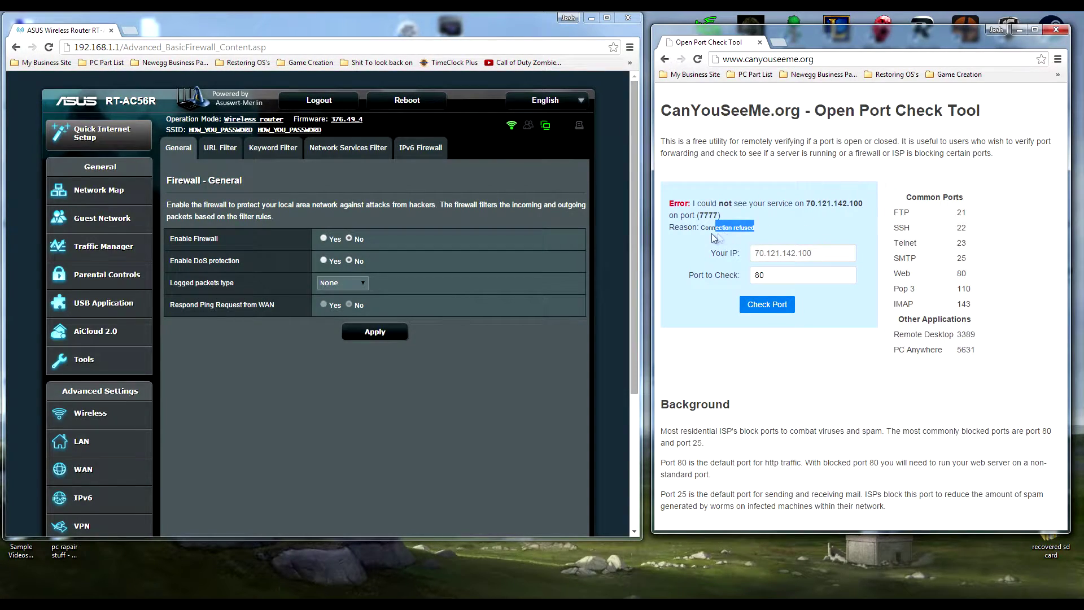
click(716, 238)
triple_click(673, 228)
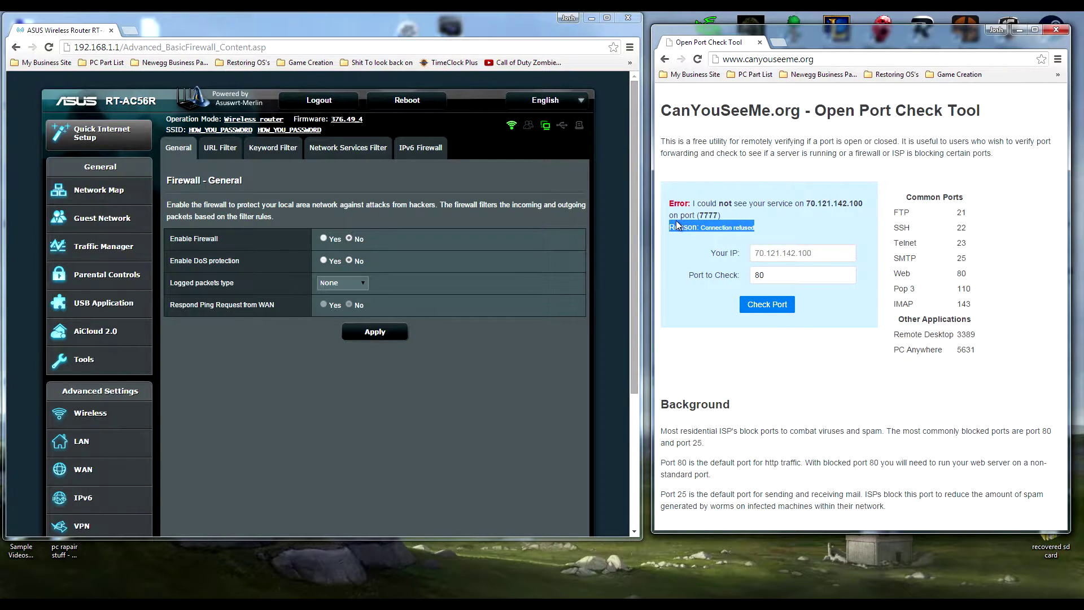
click(693, 228)
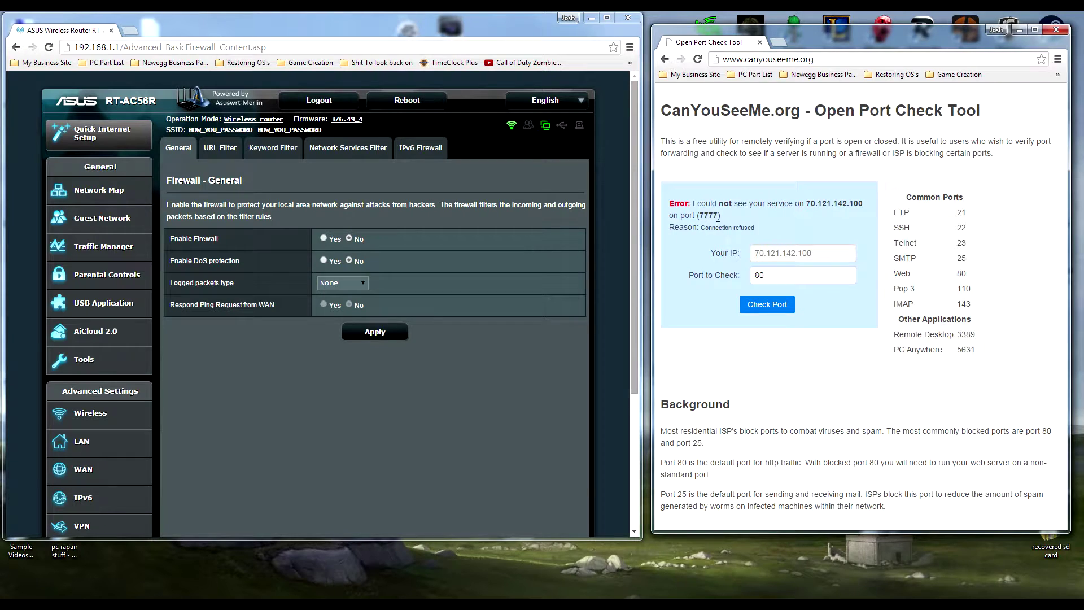
drag(701, 228, 759, 229)
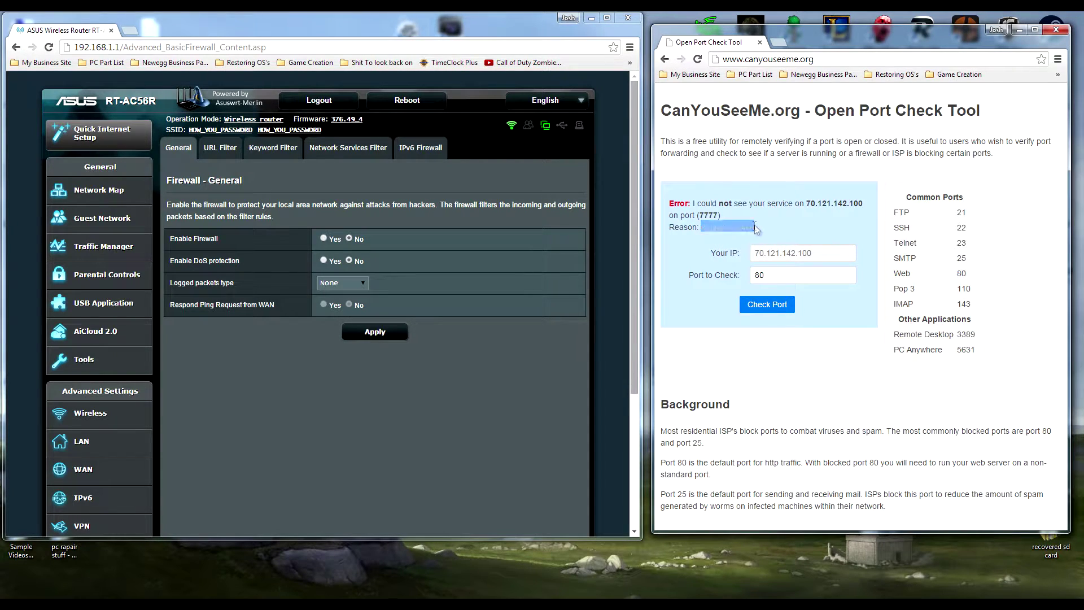
click(734, 226)
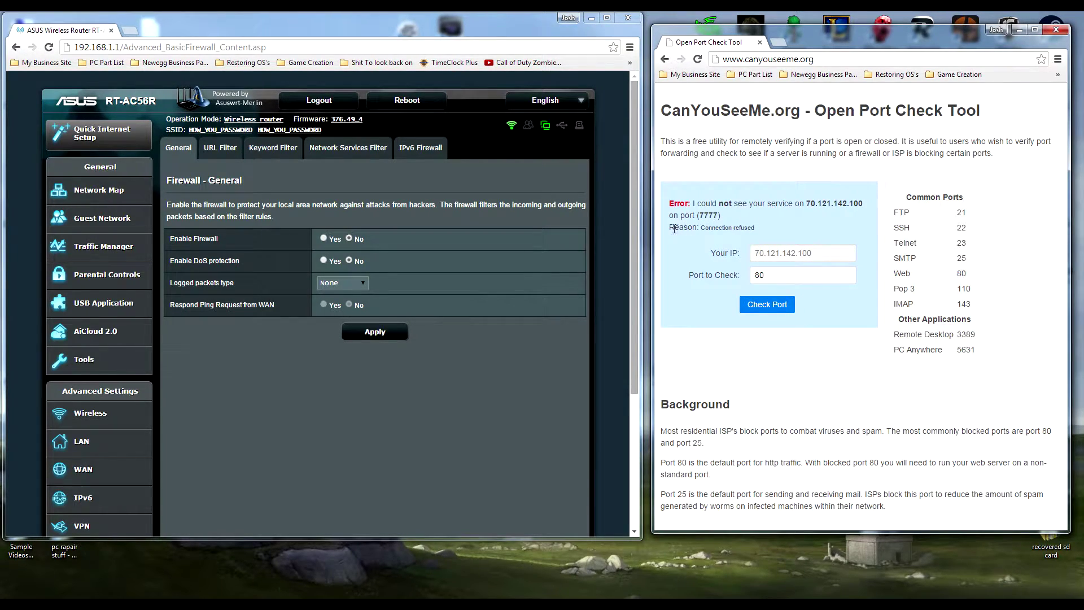
drag(670, 229, 774, 231)
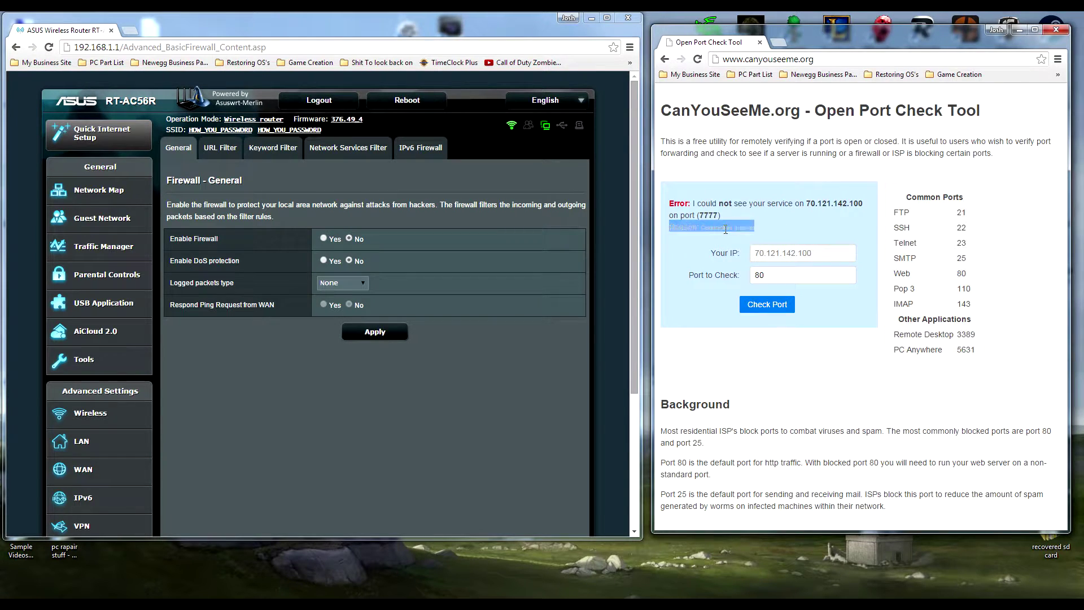
click(710, 255)
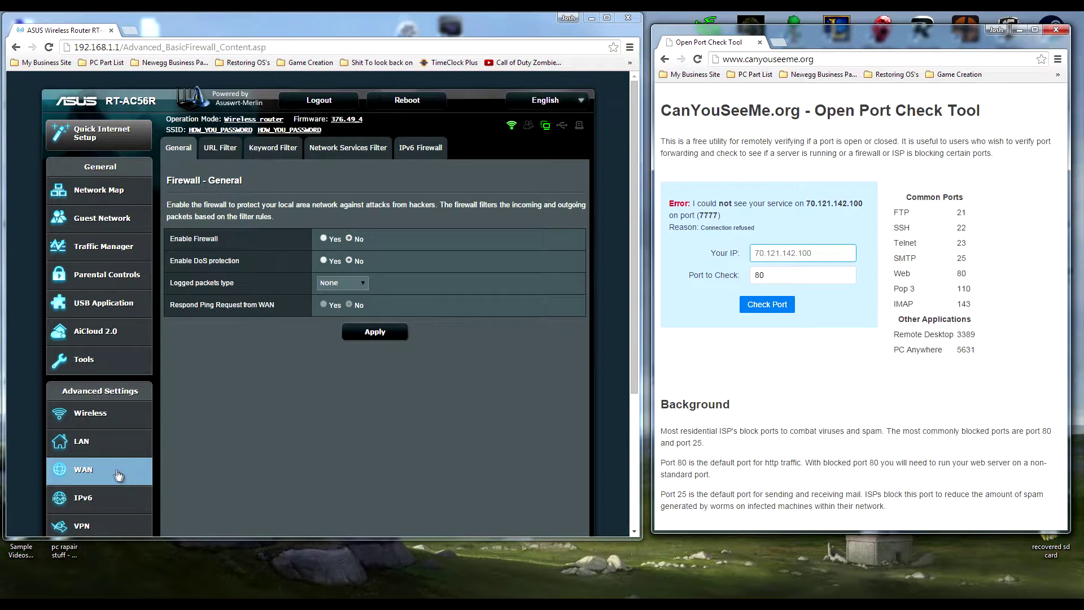
Step: Close the router settings window and drag the SPI Port Forward window beside the port checker
key(ctrl+w)
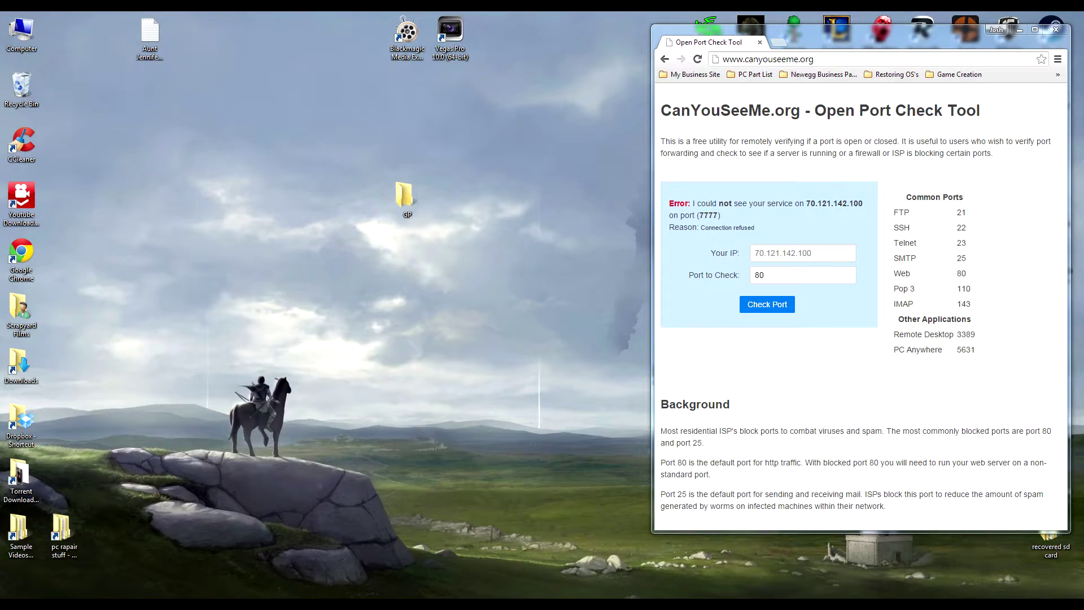
drag(1083, 194, 411, 91)
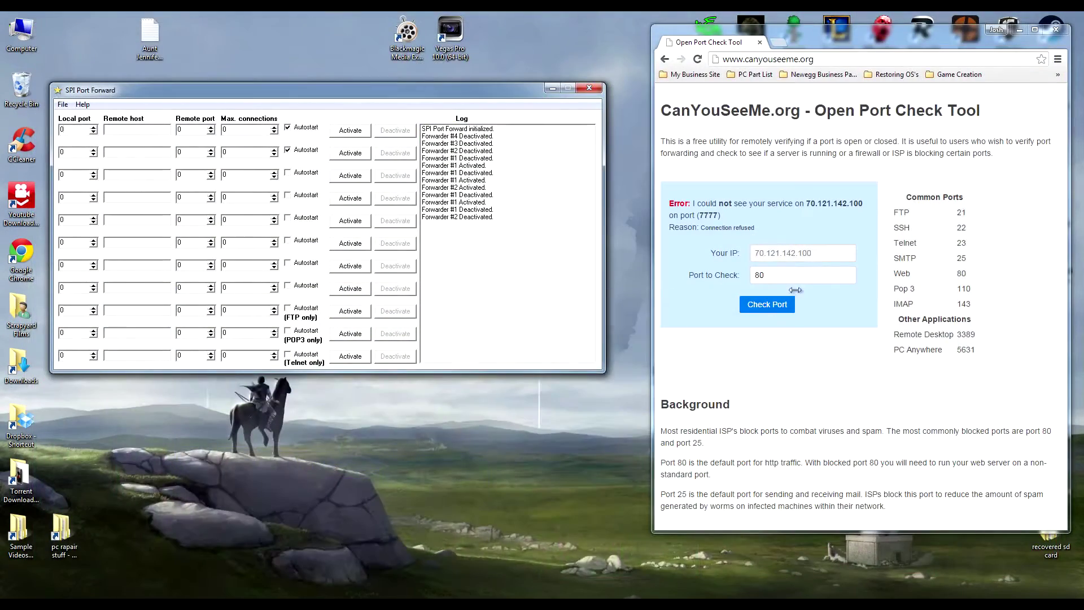
click(652, 285)
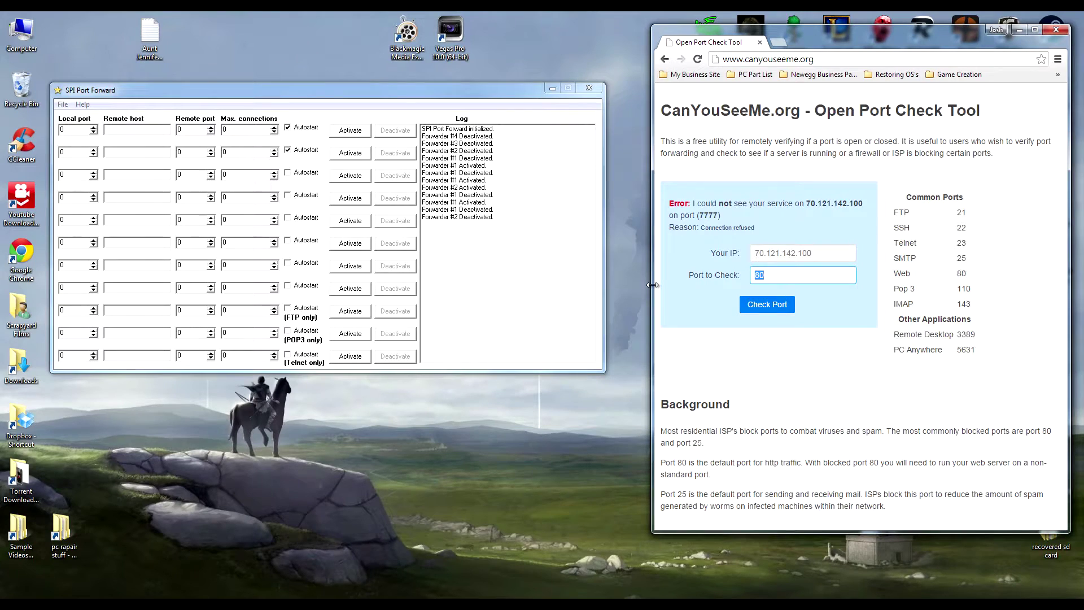
Step: Re-test port 7777 on CanYouSeeMe.org, which still reports connection refused
text(7777)
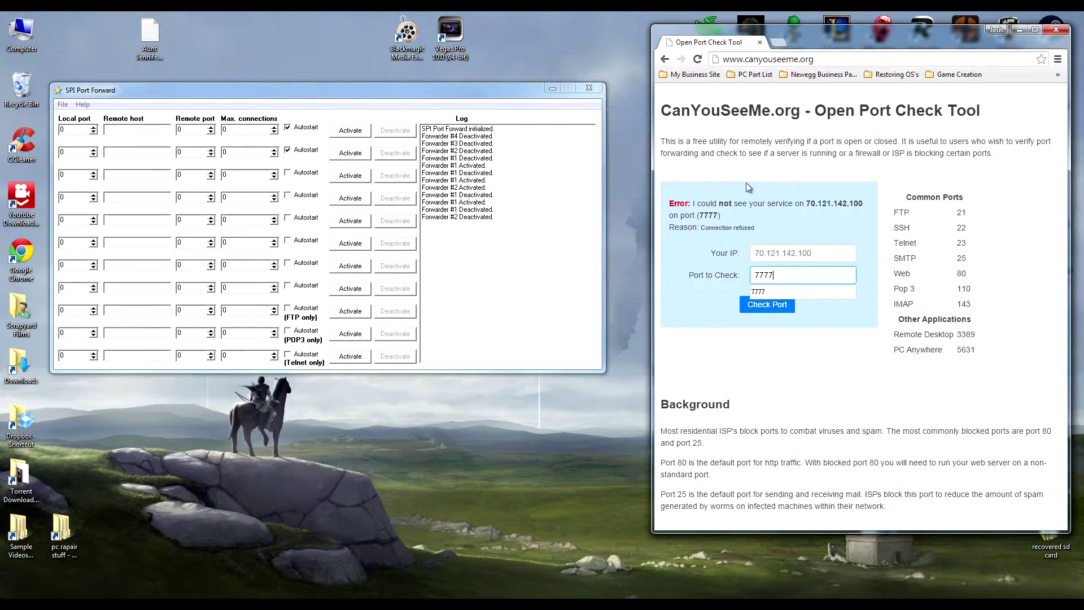
click(754, 307)
click(766, 306)
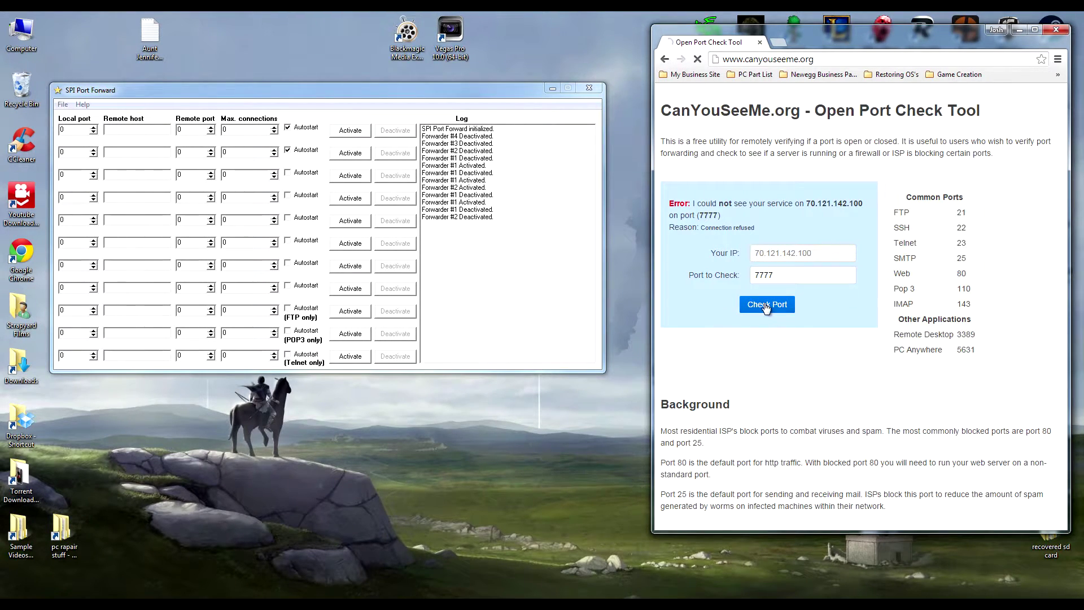
drag(714, 228, 786, 229)
click(54, 123)
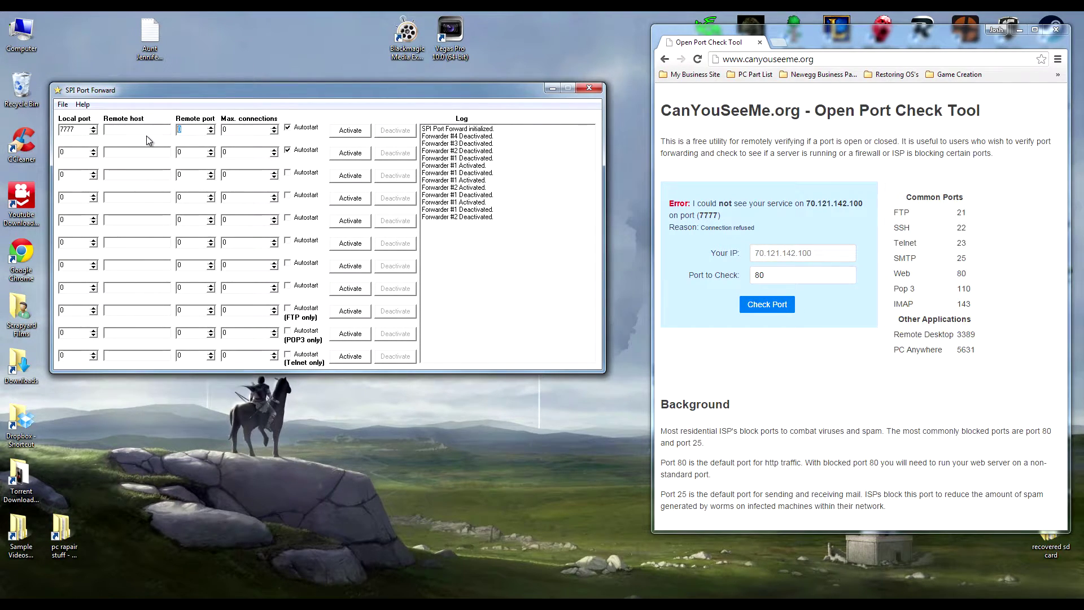
Step: Set forwarder #1 to port 7777, make only it autostart, and activate it
text(7777)
key(Tab)
click(288, 127)
click(288, 150)
click(289, 128)
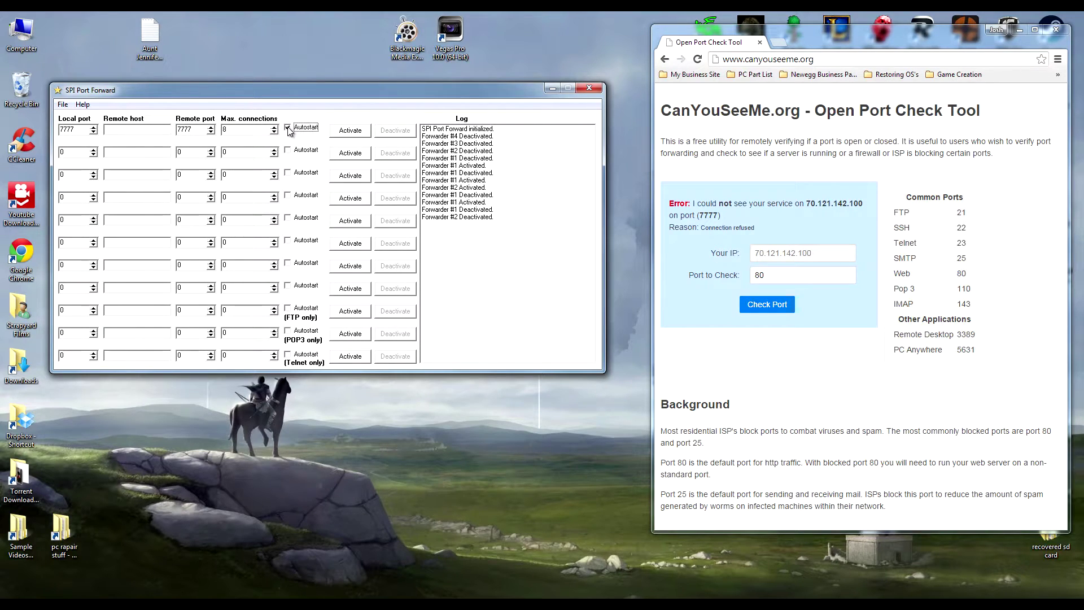
click(349, 131)
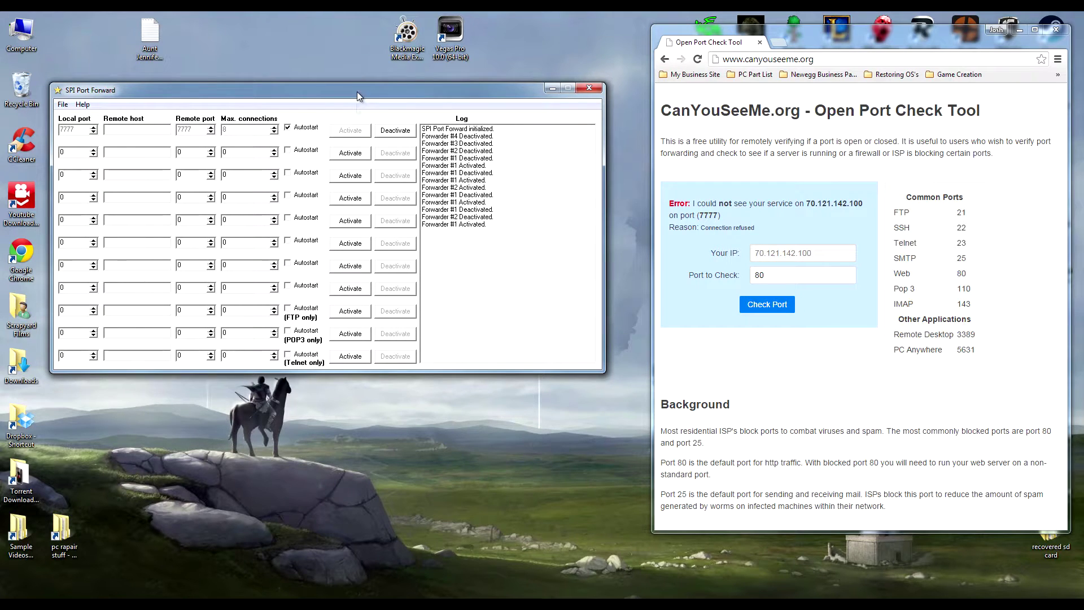
Step: Check port 7777 again in the browser; the result is still connection refused
key(alt+Tab)
text(77)
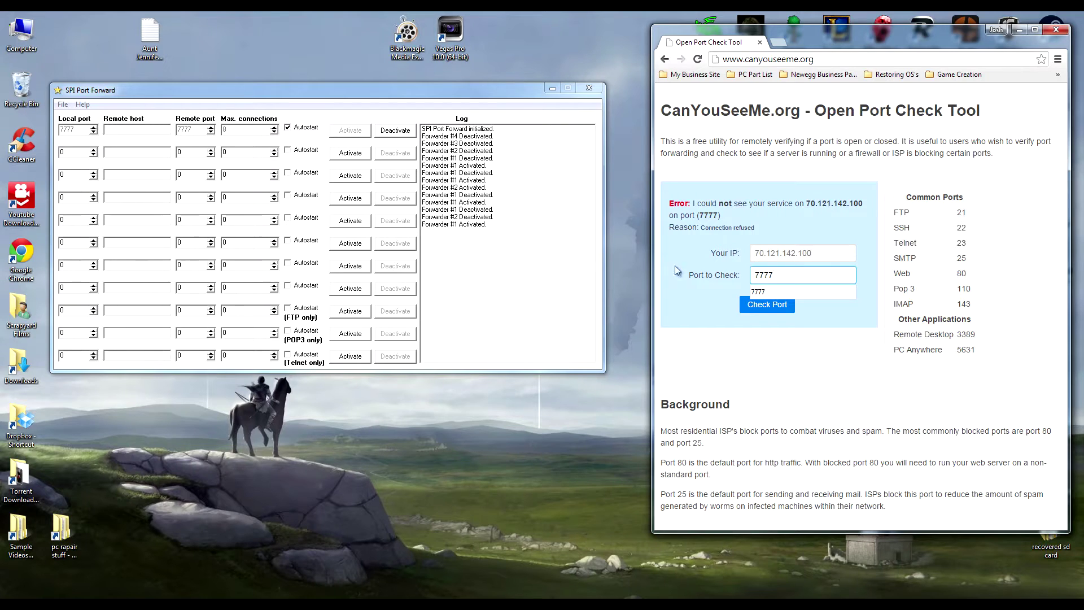
click(767, 305)
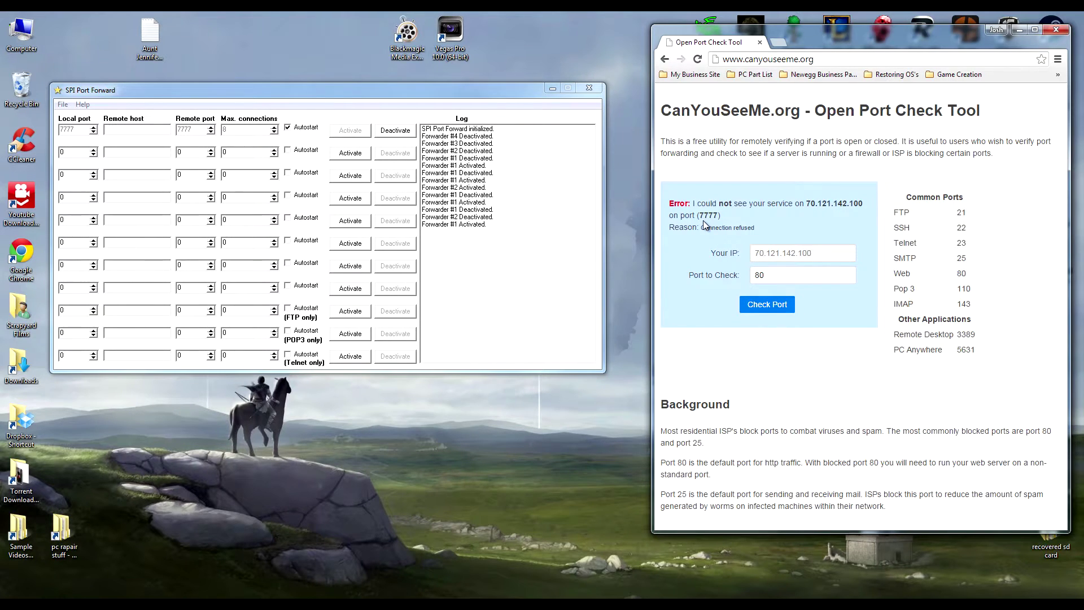
drag(705, 226, 797, 236)
click(780, 243)
key(alt+Tab)
Step: Host & Play a Terraria server on the world mofo, then minimise the game
click(547, 236)
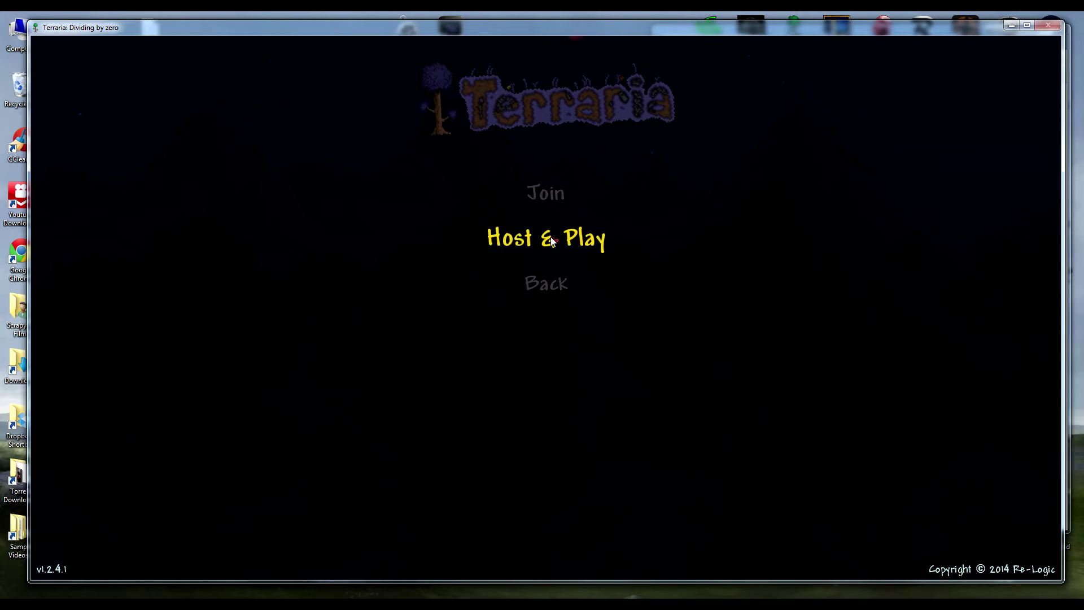
click(552, 240)
click(546, 150)
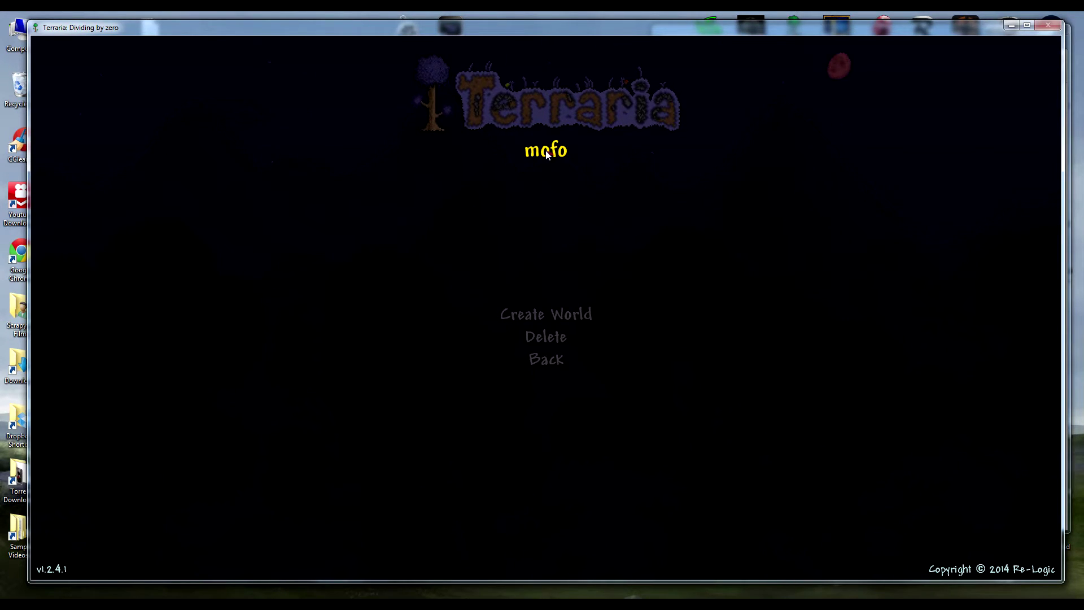
click(546, 150)
click(552, 289)
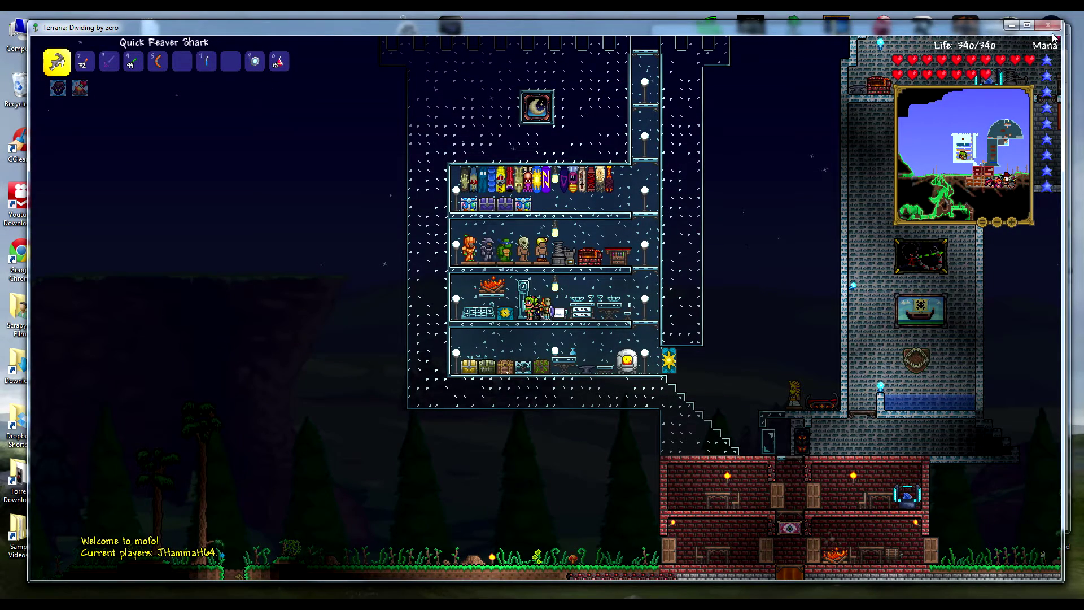
click(1011, 26)
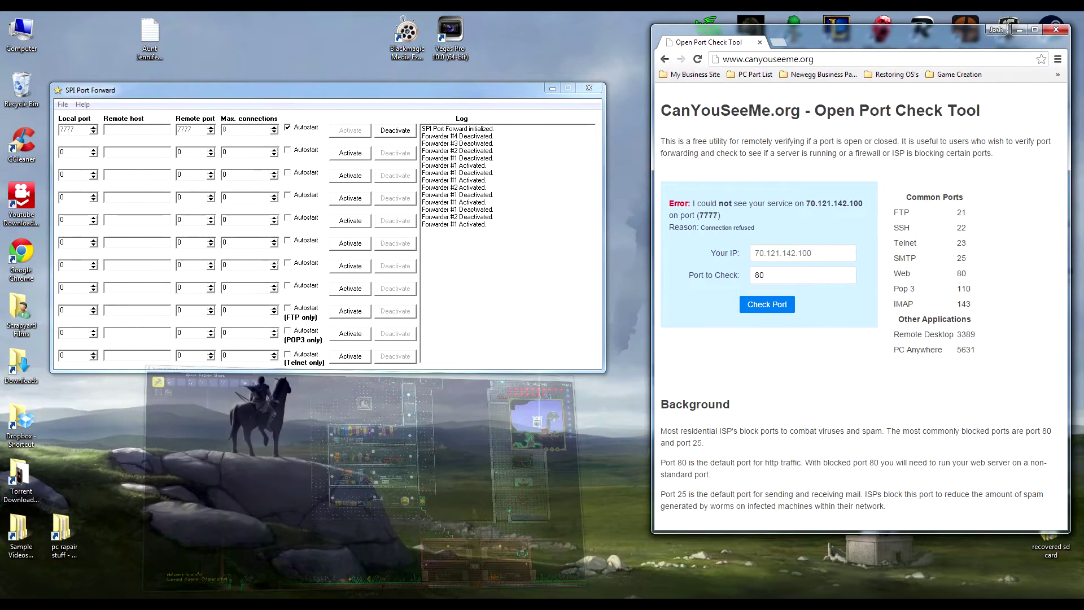
Step: Replace the port with 7777, run the check, and confirm the Success message
double_click(789, 277)
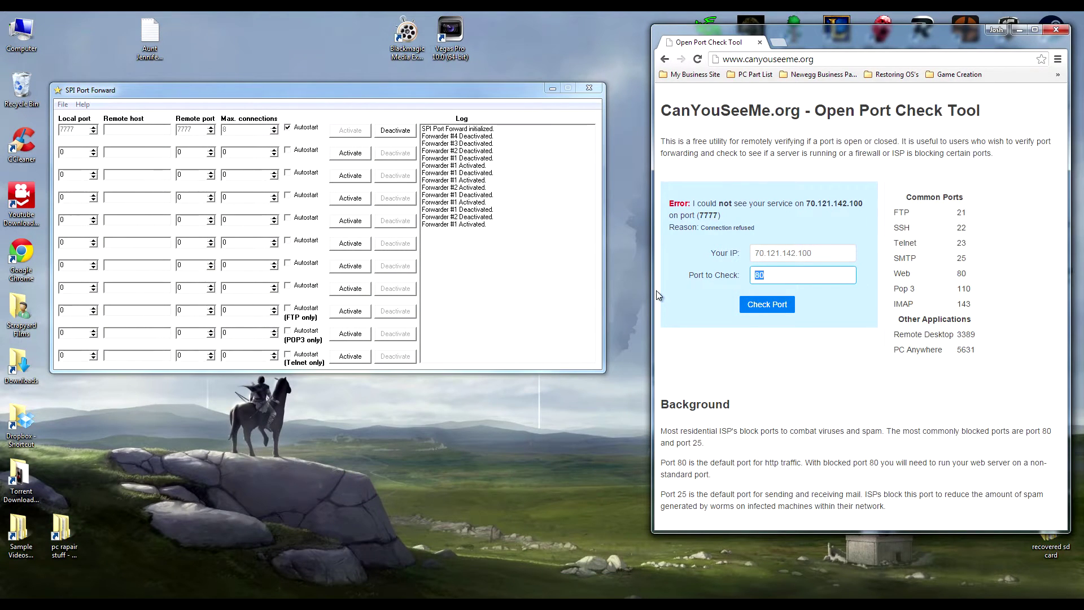
text(7777)
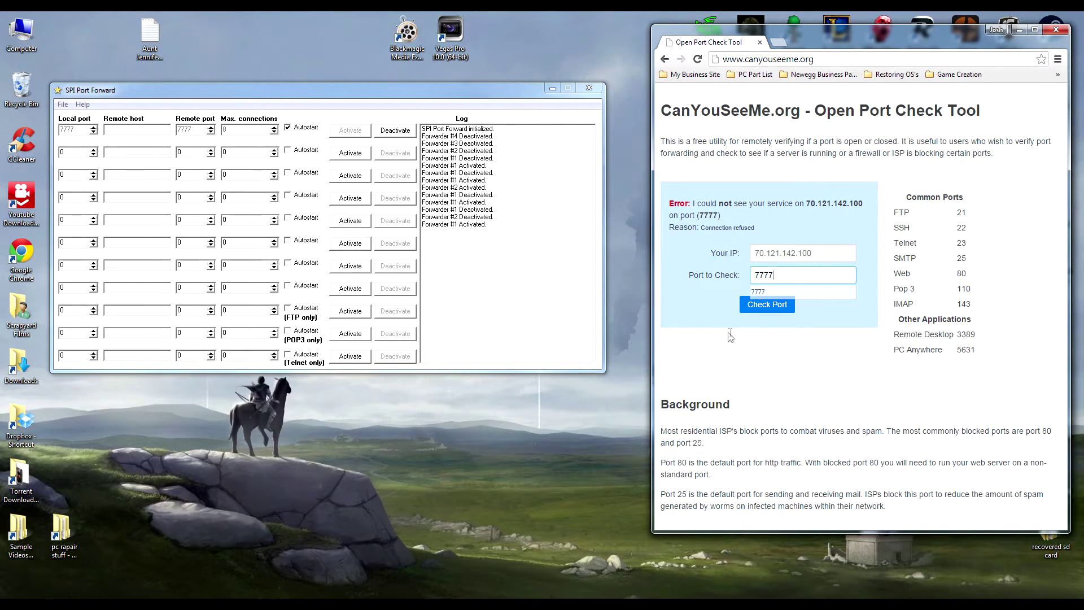
click(765, 312)
click(774, 307)
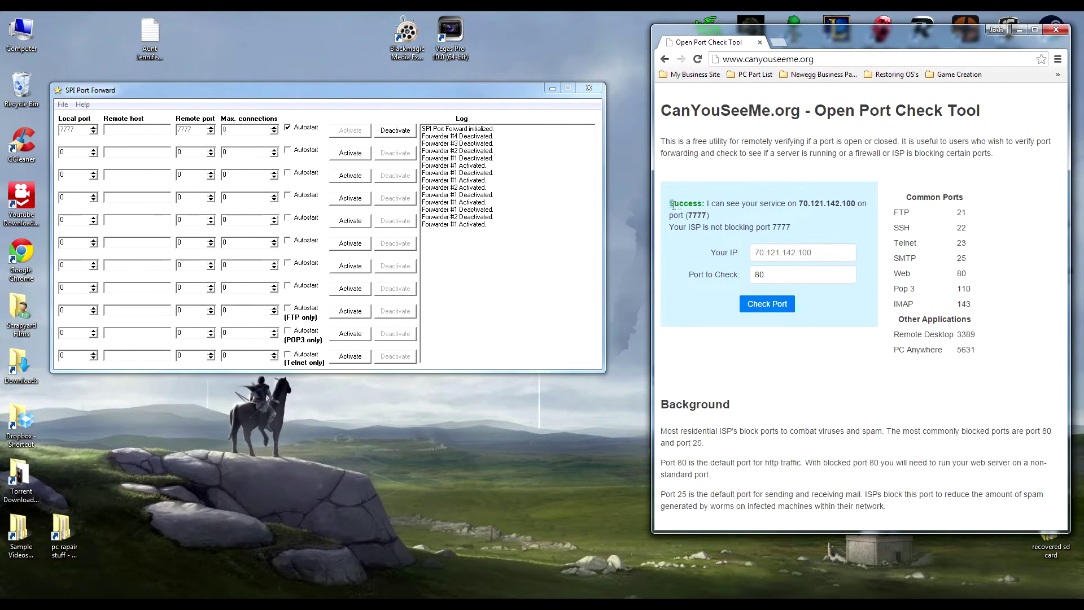
drag(674, 206, 706, 205)
click(706, 219)
drag(391, 97, 386, 91)
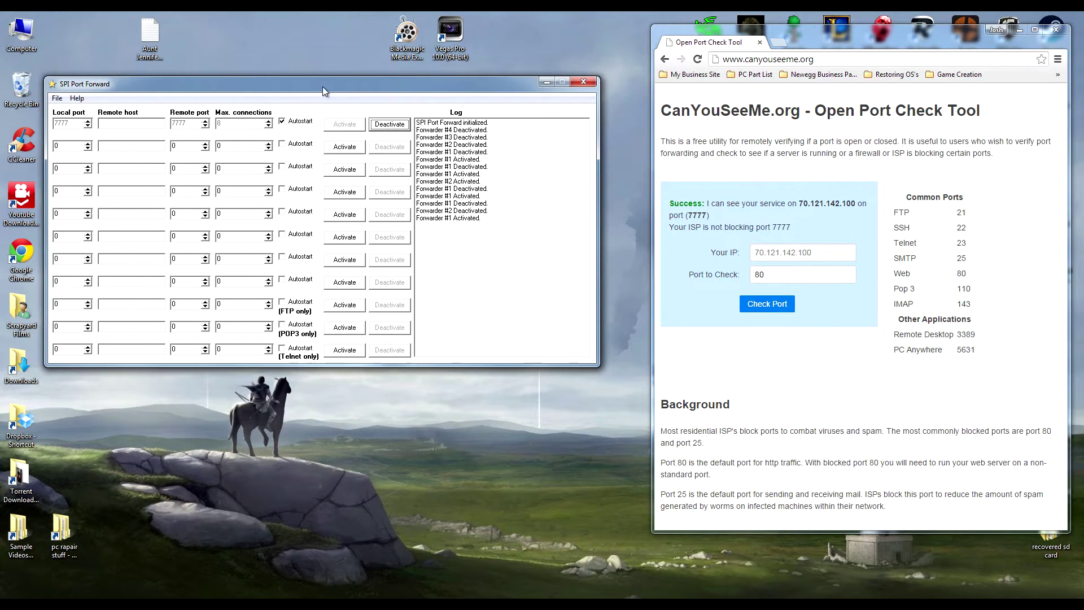
drag(367, 85, 357, 63)
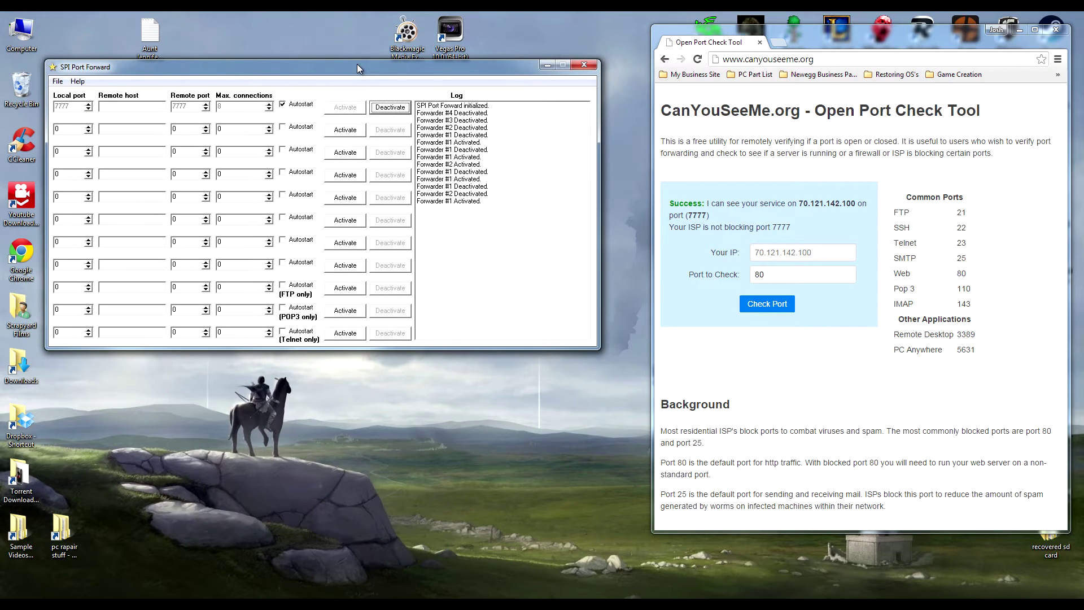